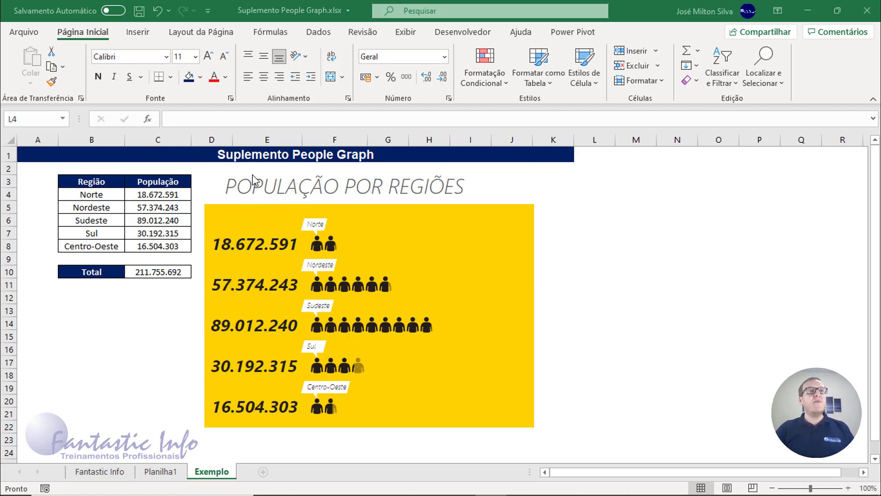
# Highlight the Região and População columns, then switch to the Planilha1 sheet.
pyautogui.moveTo(104, 181); pyautogui.dragTo(107, 245)
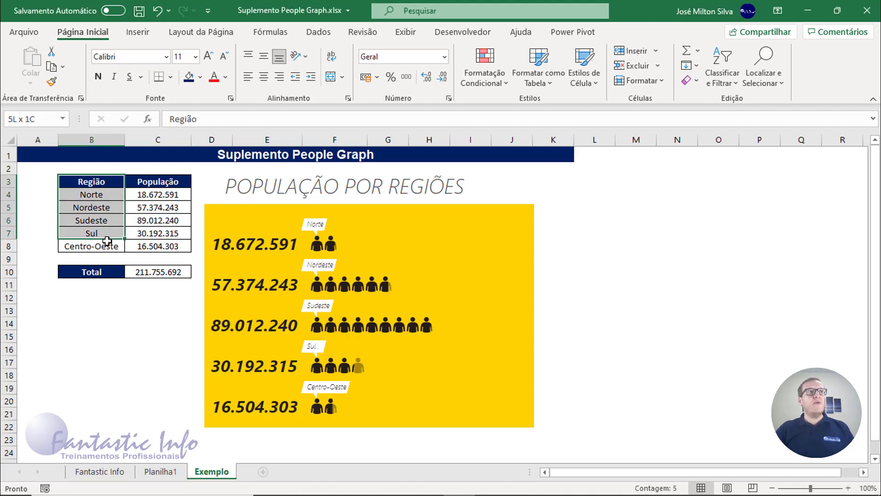
pyautogui.moveTo(162, 184); pyautogui.dragTo(165, 246)
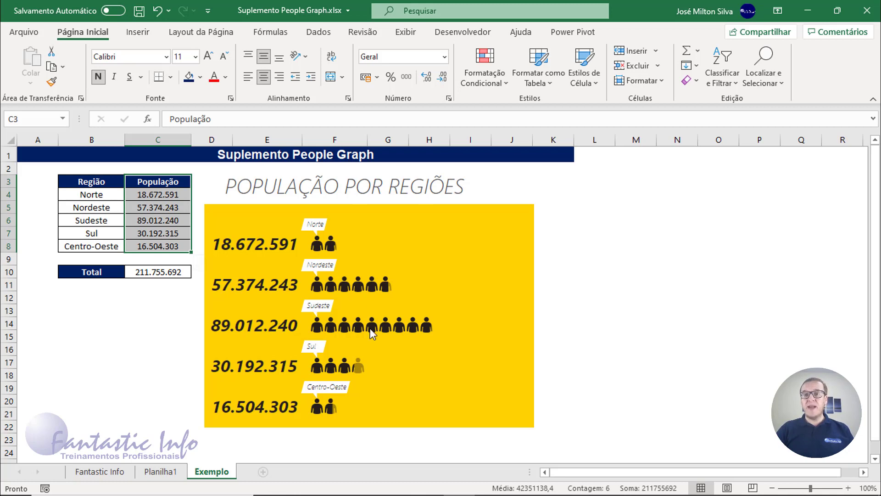
pyautogui.click(164, 470)
pyautogui.click(102, 183)
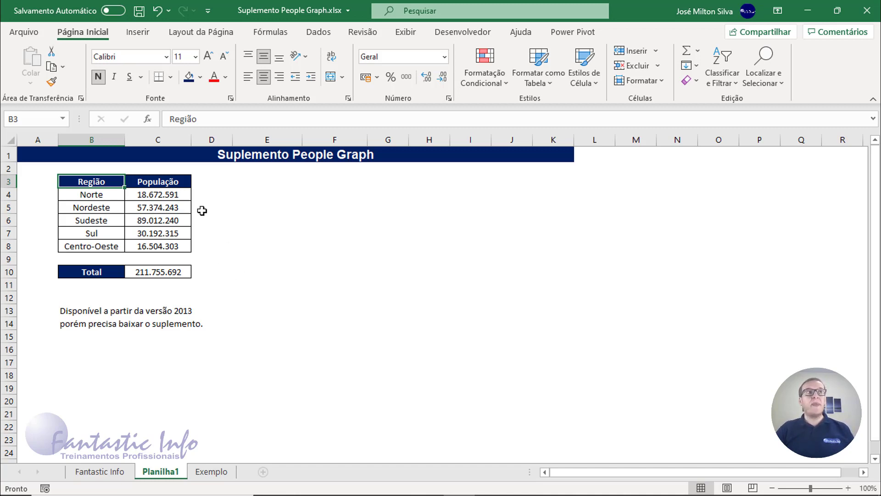
pyautogui.click(270, 182)
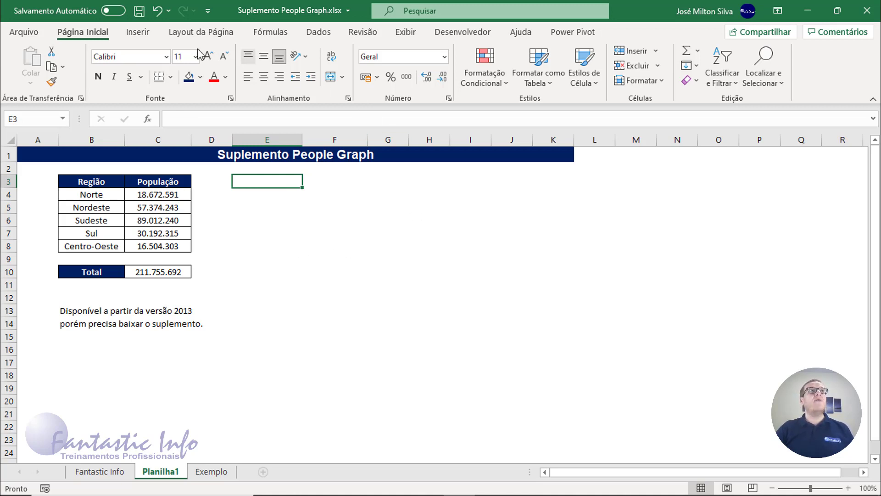
# Insert the People Graph add-in from Inserir > Suplementos beside the region table.
pyautogui.click(138, 32)
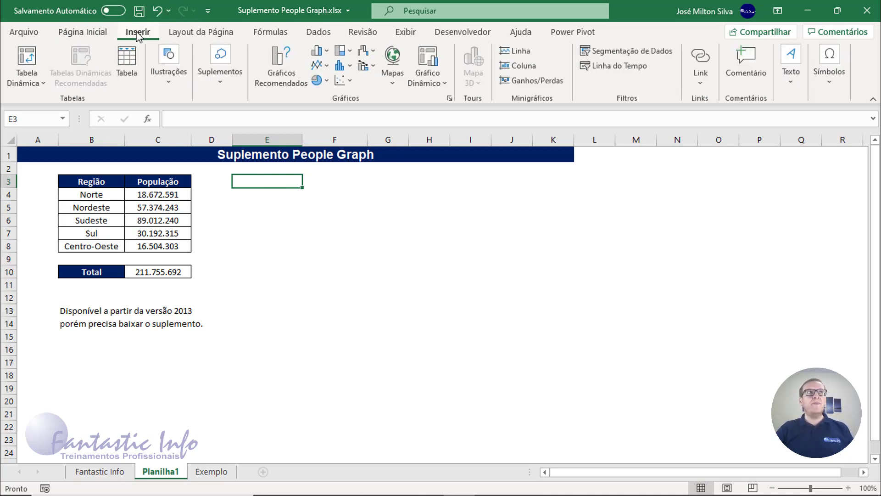
pyautogui.click(220, 76)
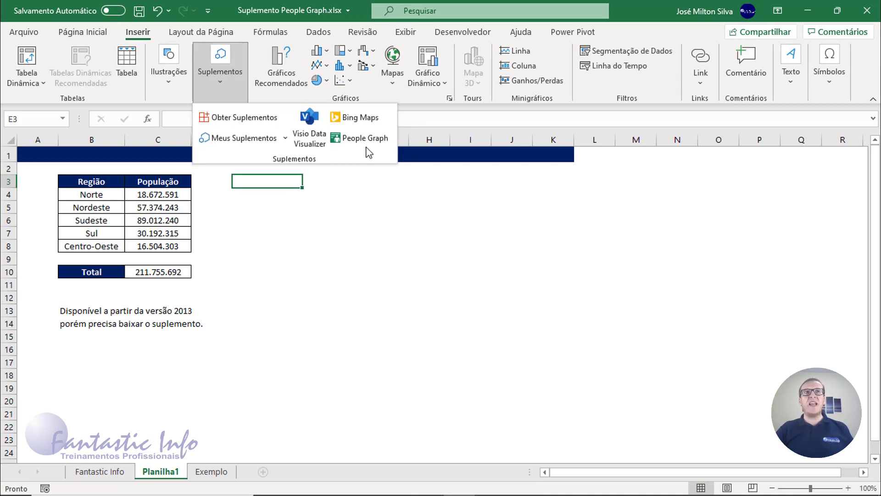
pyautogui.moveTo(360, 137)
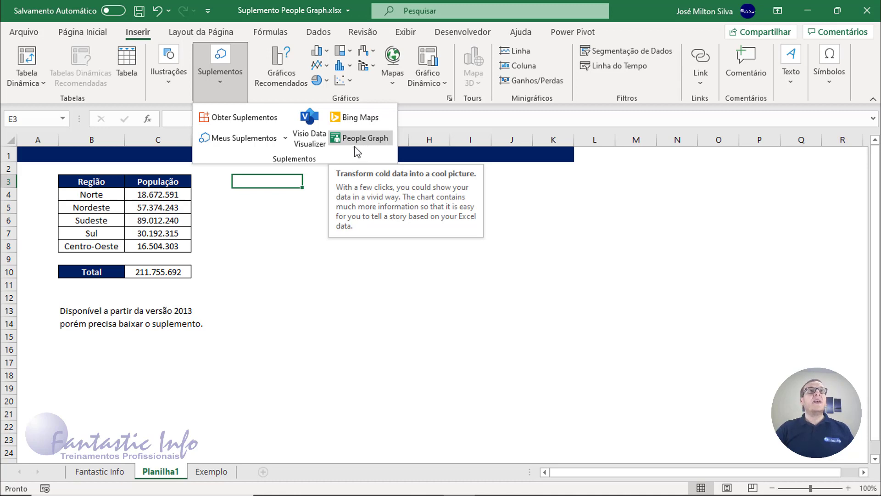
pyautogui.click(236, 123)
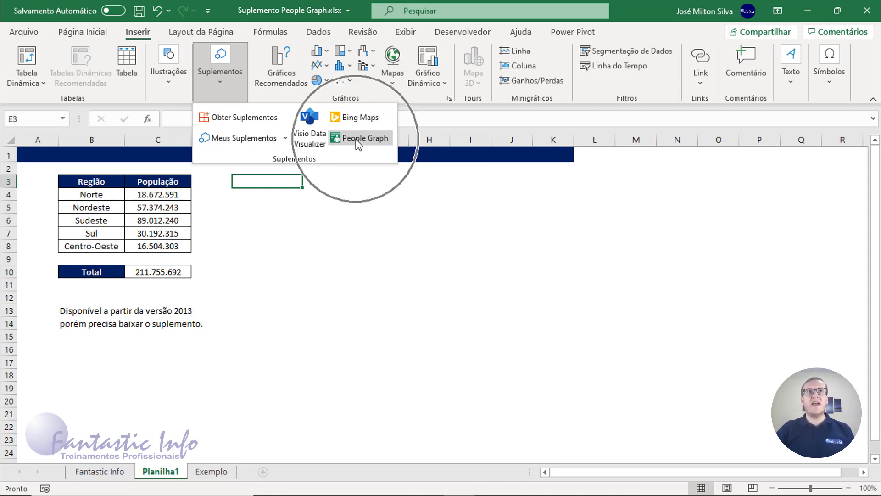
pyautogui.click(357, 140)
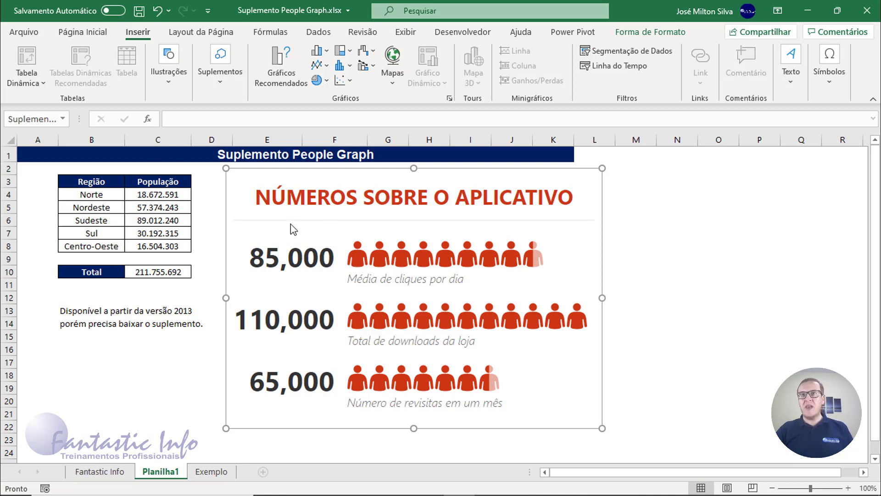
pyautogui.moveTo(486, 288)
pyautogui.moveTo(541, 184)
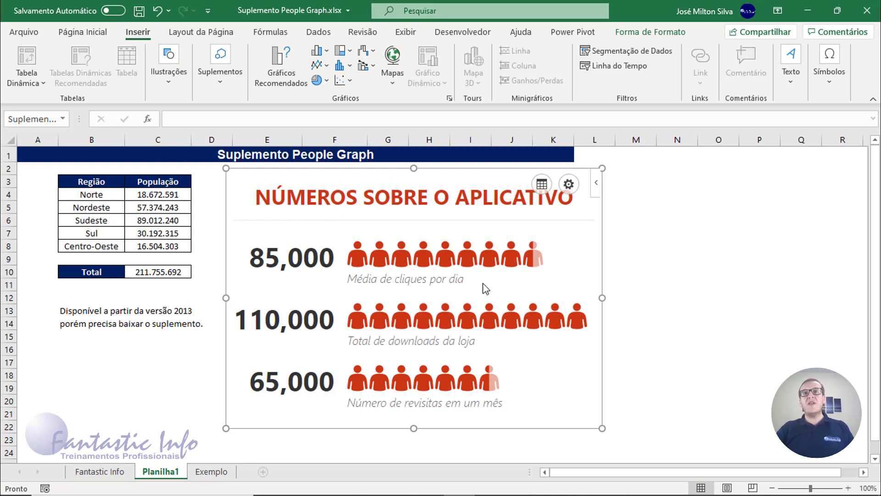
# Open the People Graph's data settings and its 'Selecione seus dados' prompt.
pyautogui.click(434, 289)
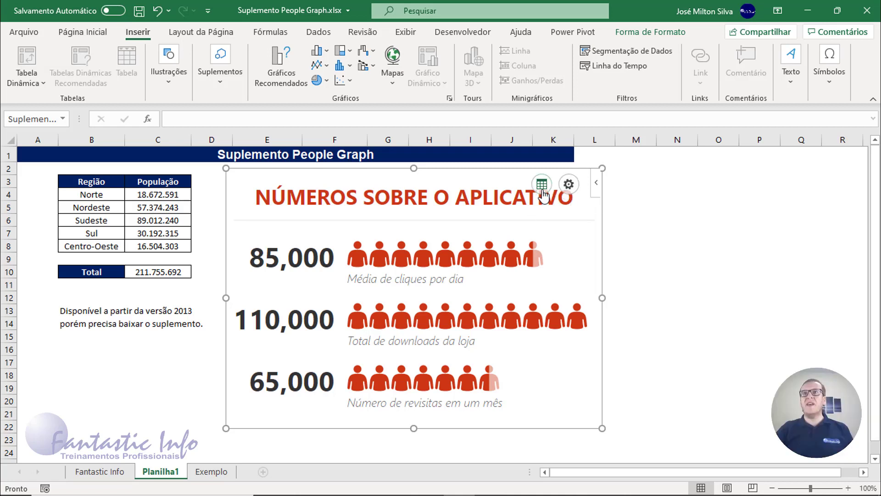
pyautogui.click(542, 191)
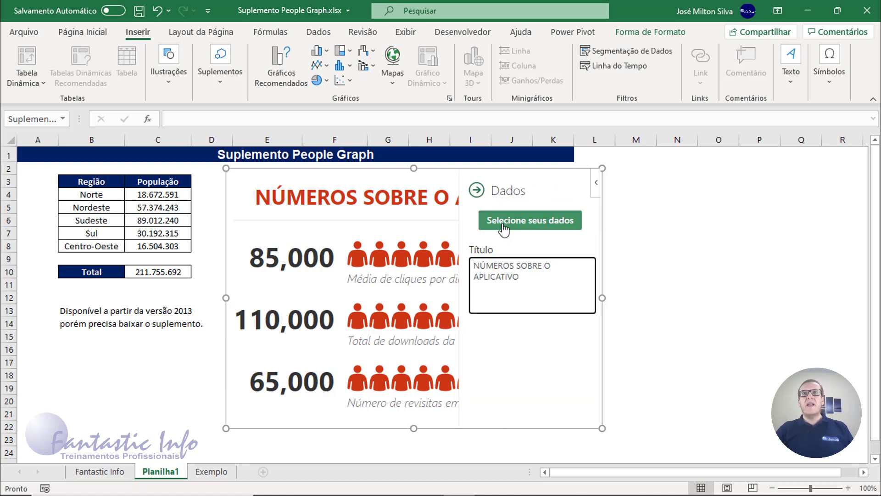
pyautogui.click(531, 230)
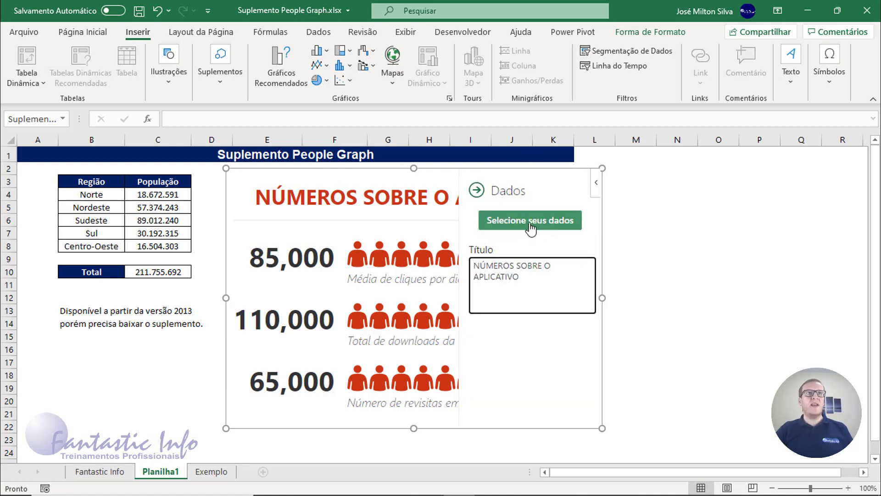
pyautogui.click(530, 228)
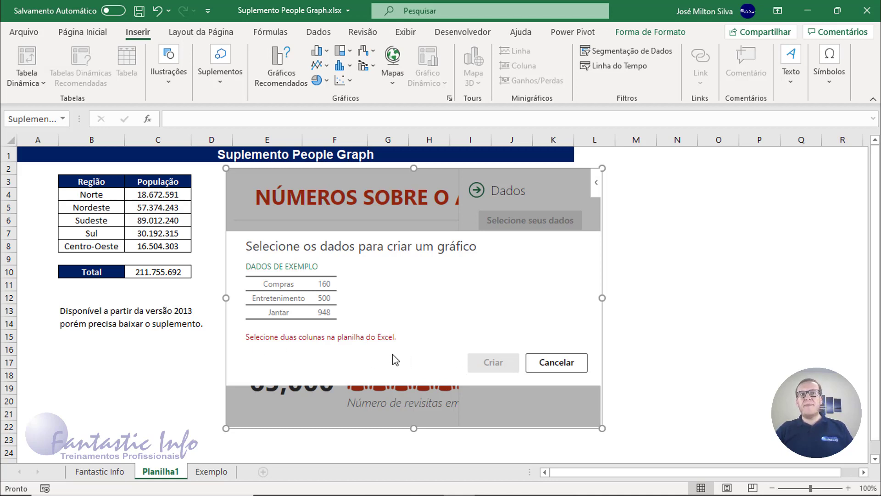
# Build the People Graph from the region populations in B3:C8 with Criar.
pyautogui.moveTo(90, 183); pyautogui.dragTo(173, 244)
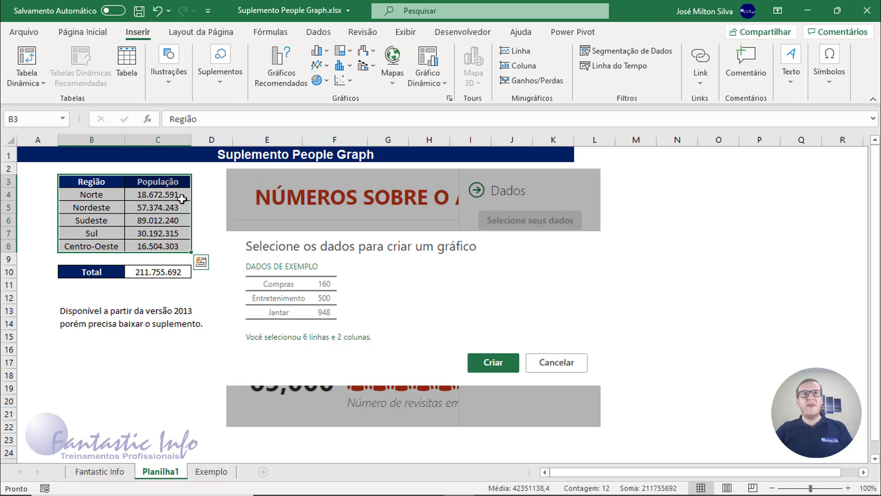
pyautogui.click(494, 364)
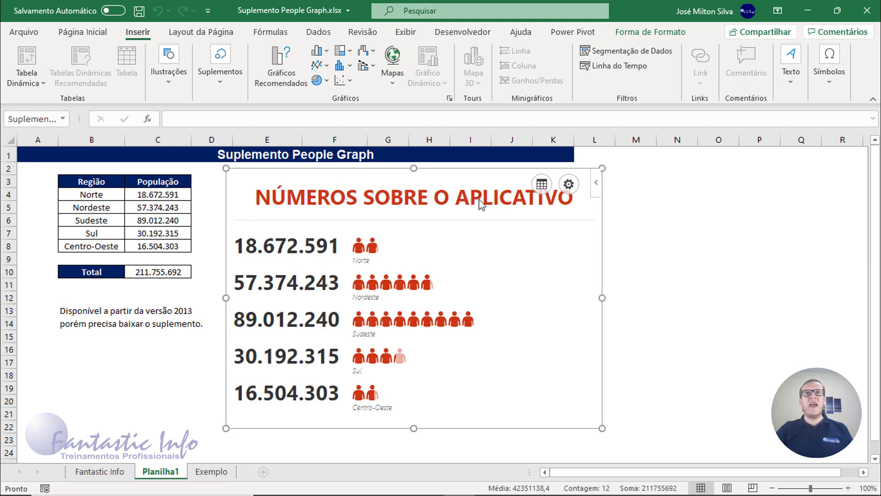
# Replace the People Graph title 'NÚMEROS SOBRE O APLICATIVO' with 'População por Região'.
pyautogui.moveTo(259, 197); pyautogui.dragTo(543, 198)
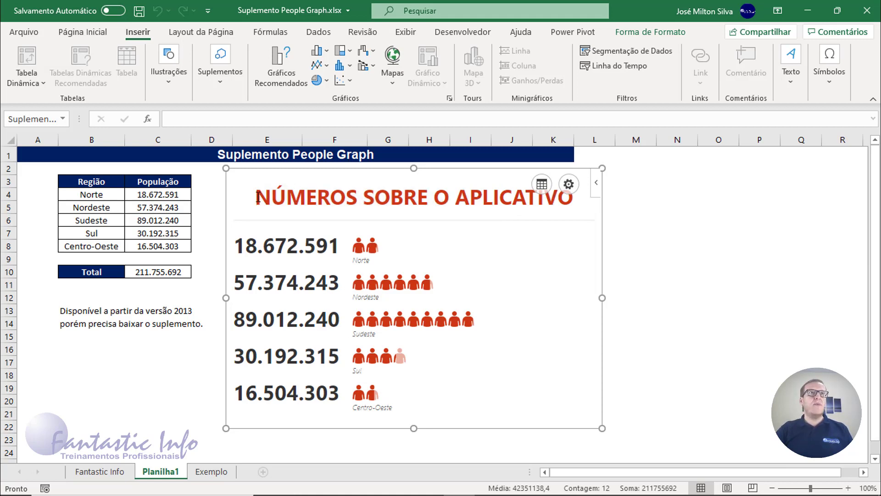
pyautogui.click(579, 215)
pyautogui.click(573, 204)
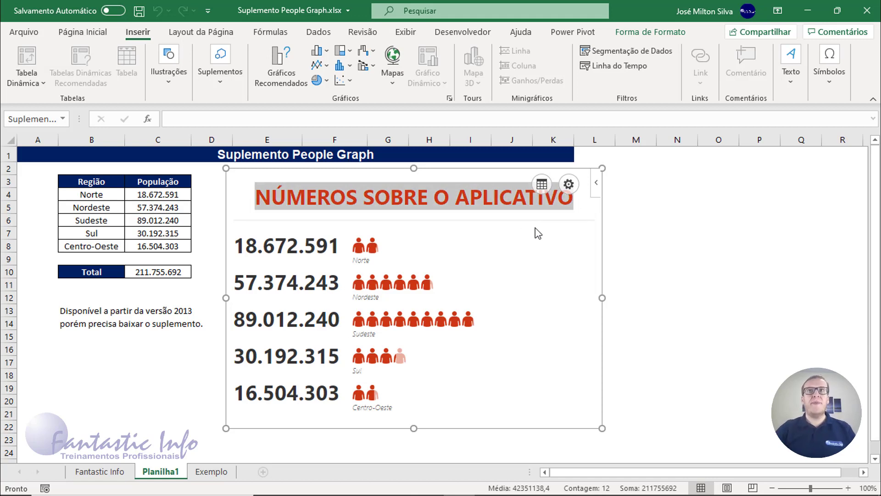
pyautogui.click(541, 184)
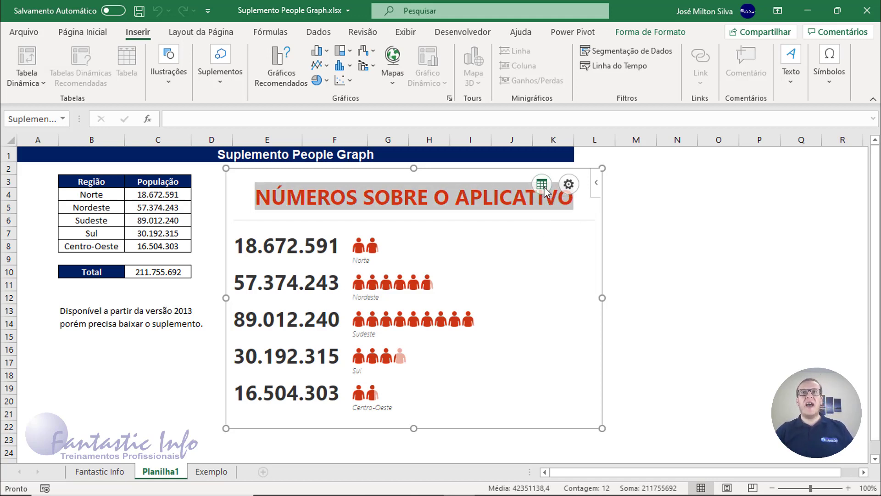
pyautogui.moveTo(488, 279); pyautogui.dragTo(472, 266)
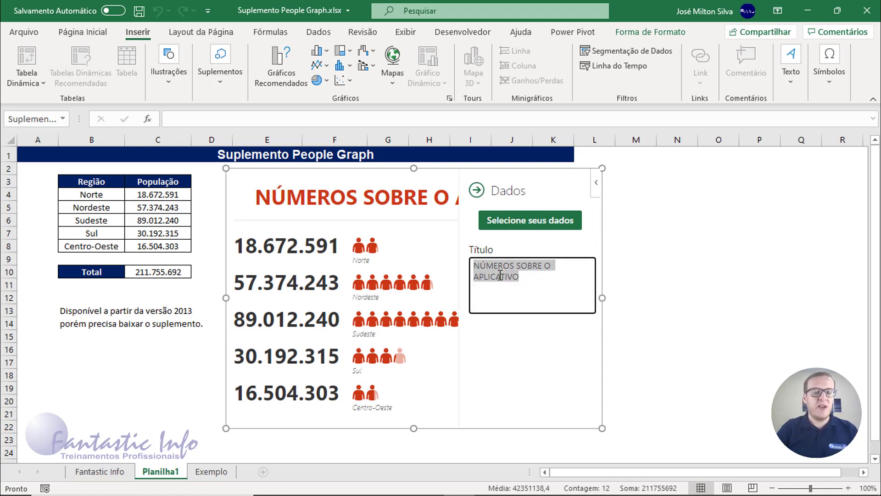
pyautogui.write('Popula')
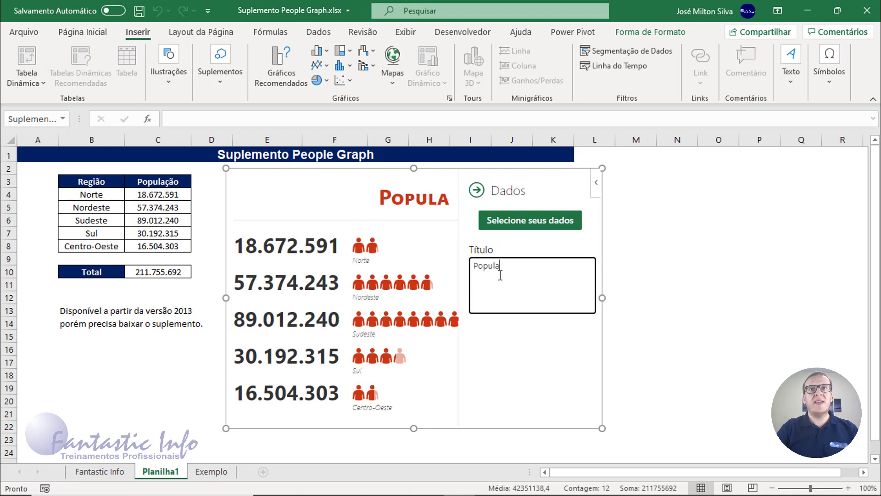
pyautogui.write('ção por ')
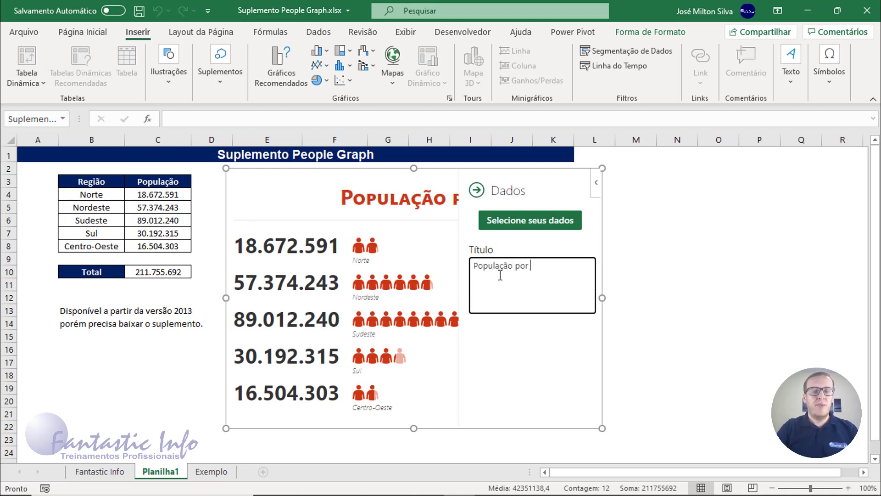
pyautogui.write('Região')
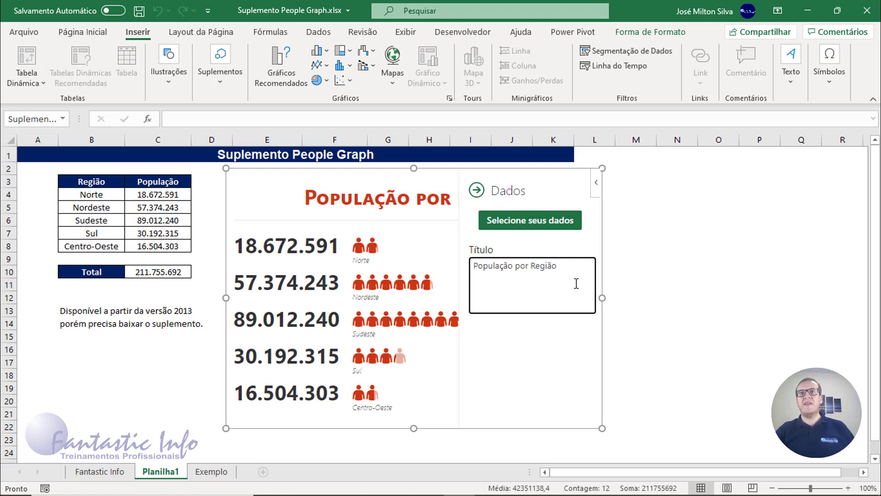
pyautogui.click(476, 190)
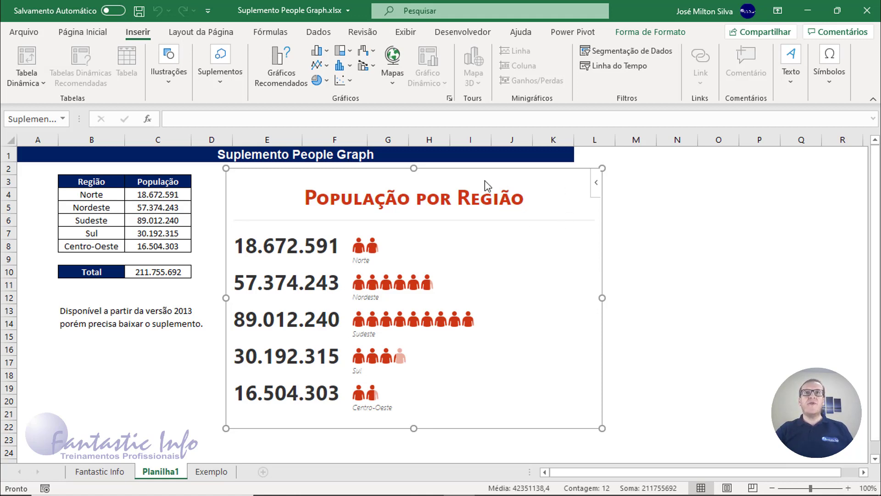
pyautogui.moveTo(568, 184)
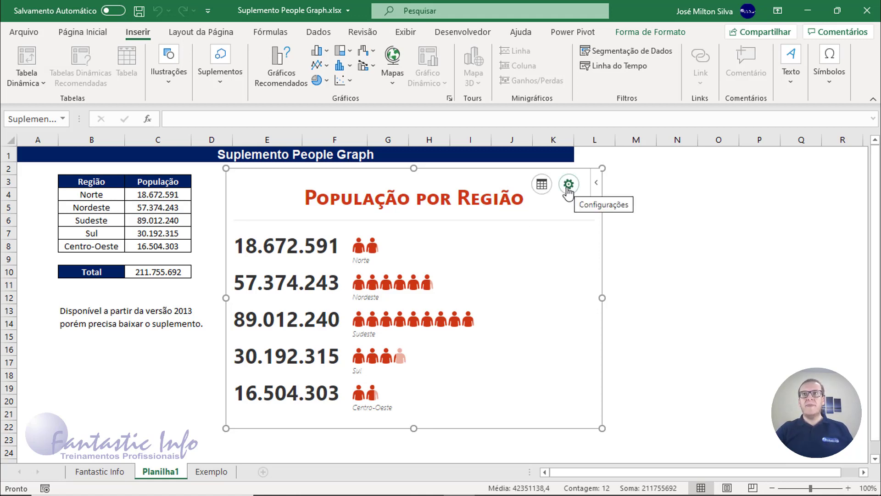
# Keep the yellow 120 layout type after previewing the blue striped 80 style.
pyautogui.click(568, 185)
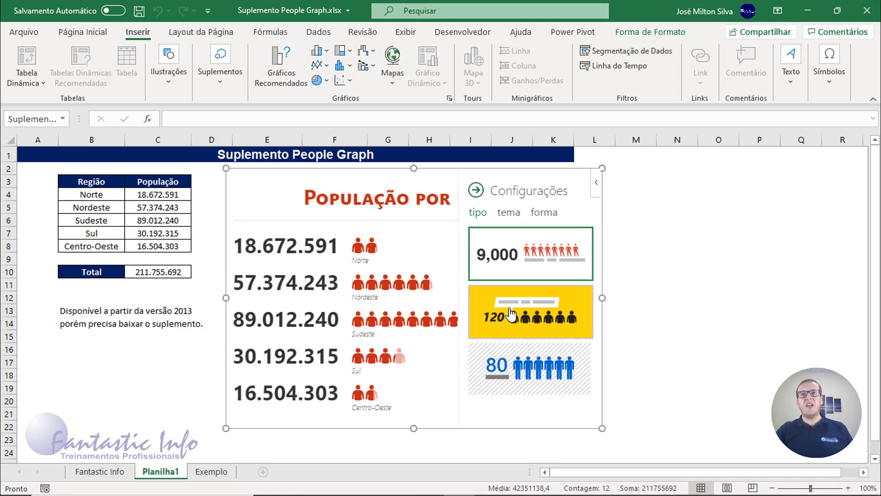
pyautogui.click(511, 315)
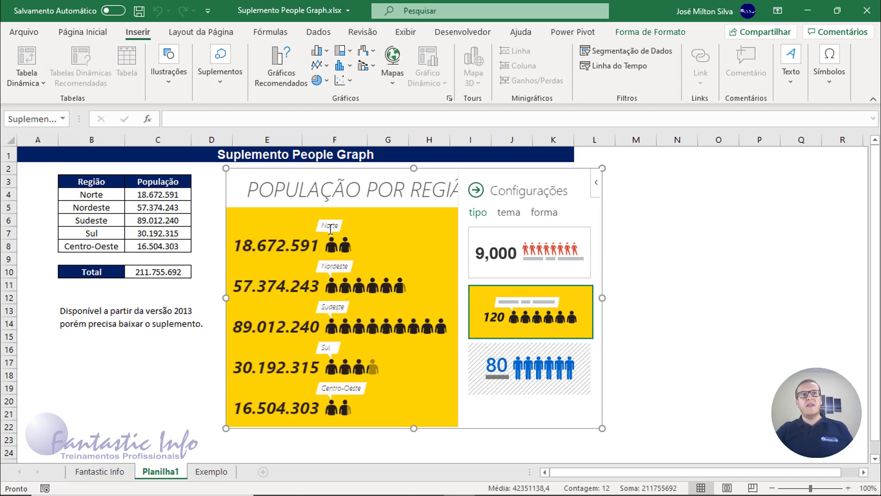
pyautogui.click(524, 367)
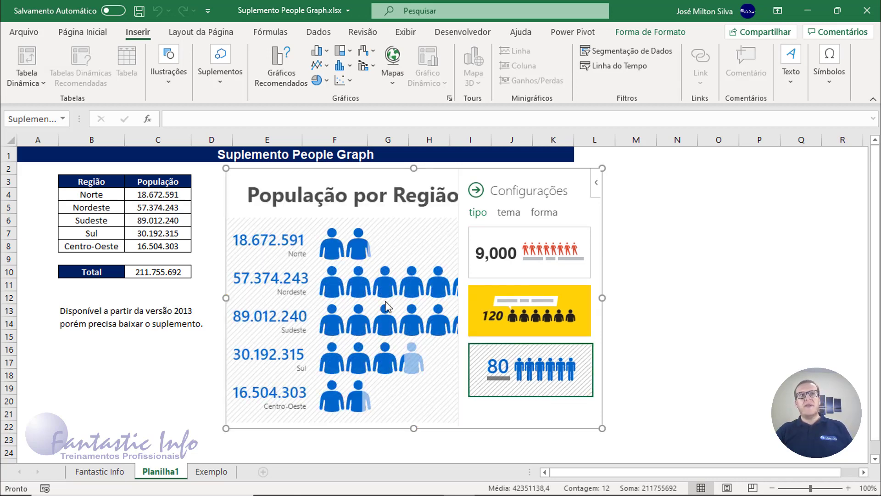
pyautogui.click(527, 332)
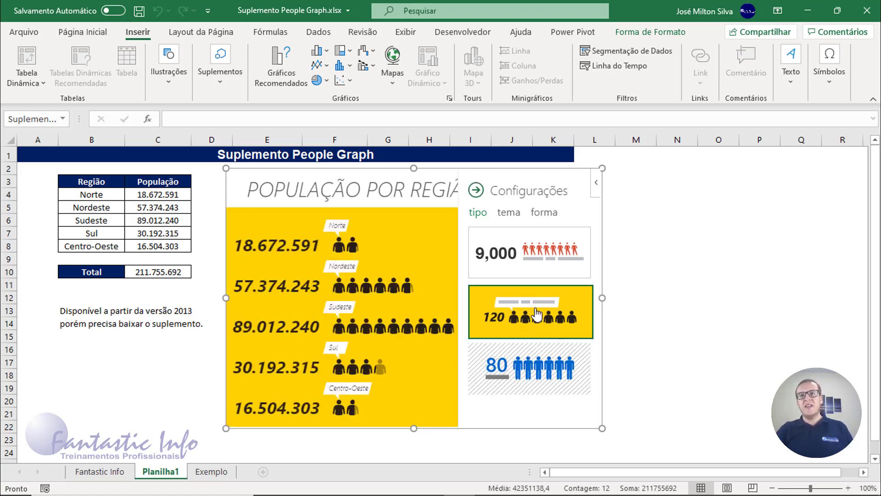
pyautogui.click(510, 213)
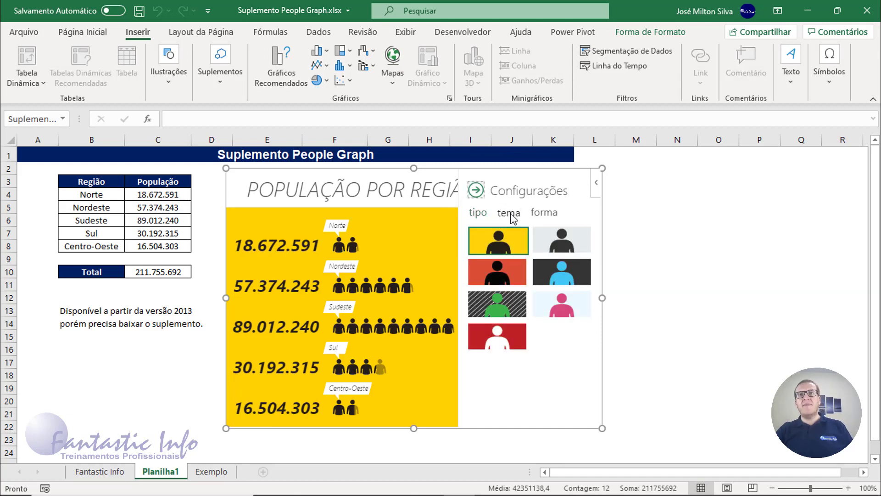
# Preview orange-red, dark striped, red, pale and grey themes, then apply yellow with black figures.
pyautogui.click(506, 275)
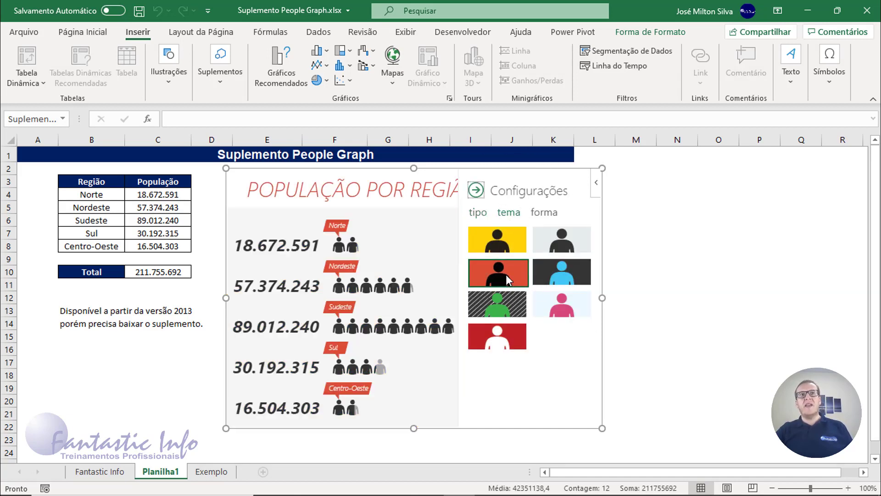
pyautogui.click(507, 301)
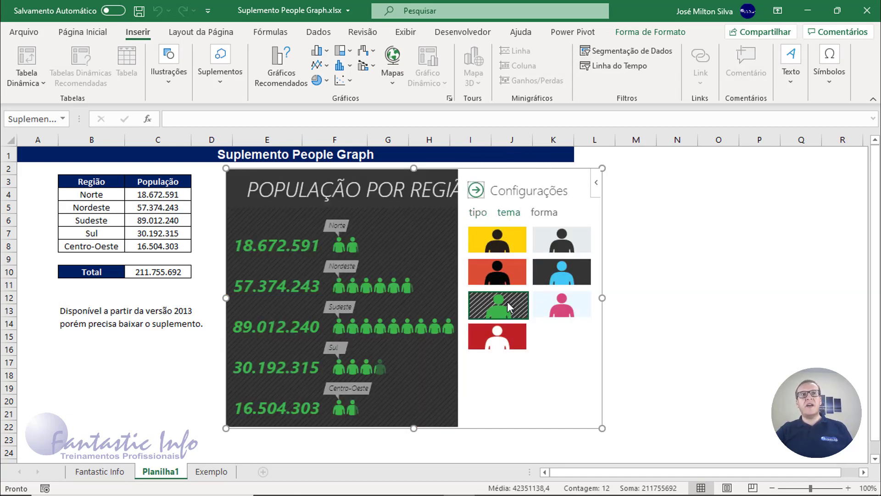
pyautogui.click(511, 341)
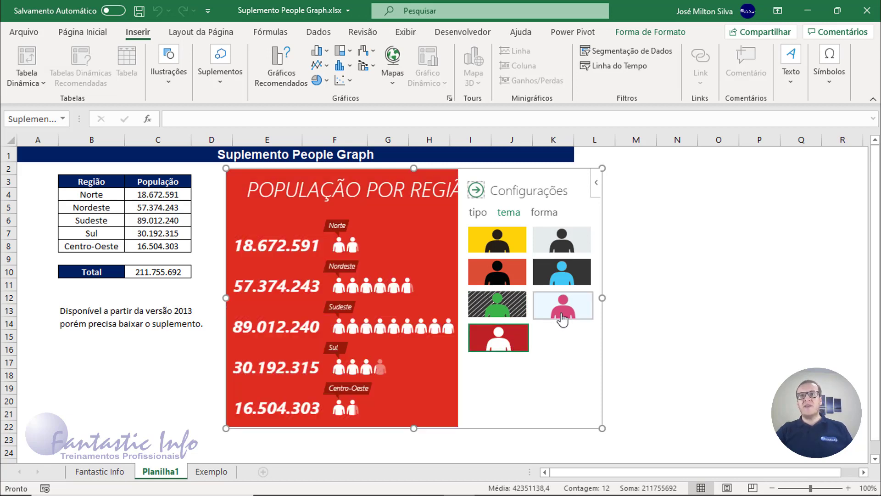
pyautogui.click(560, 308)
pyautogui.click(506, 254)
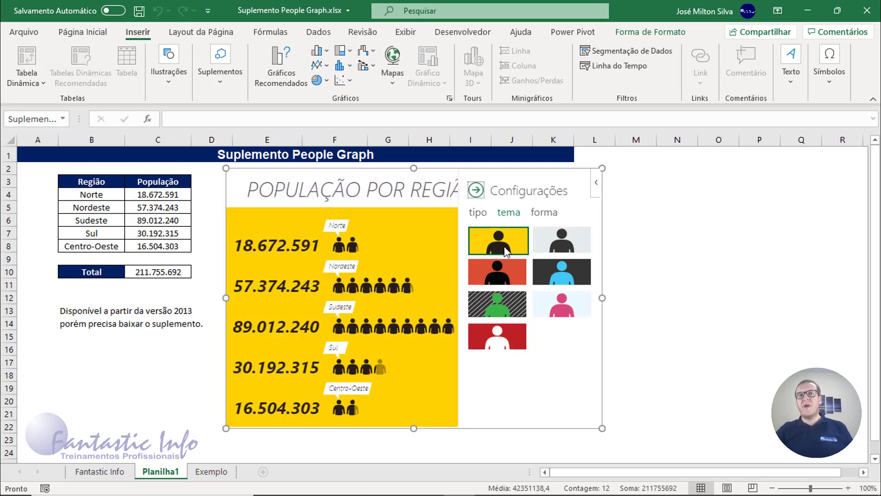
pyautogui.click(557, 244)
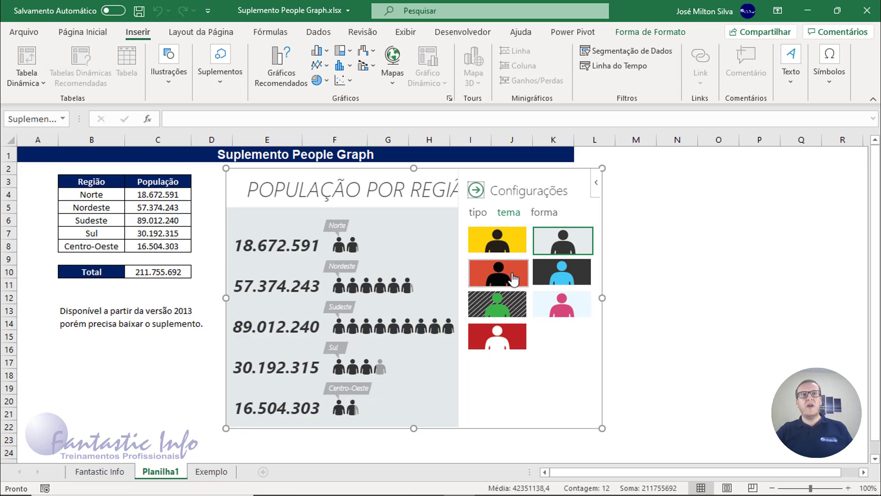
pyautogui.click(513, 276)
pyautogui.click(509, 252)
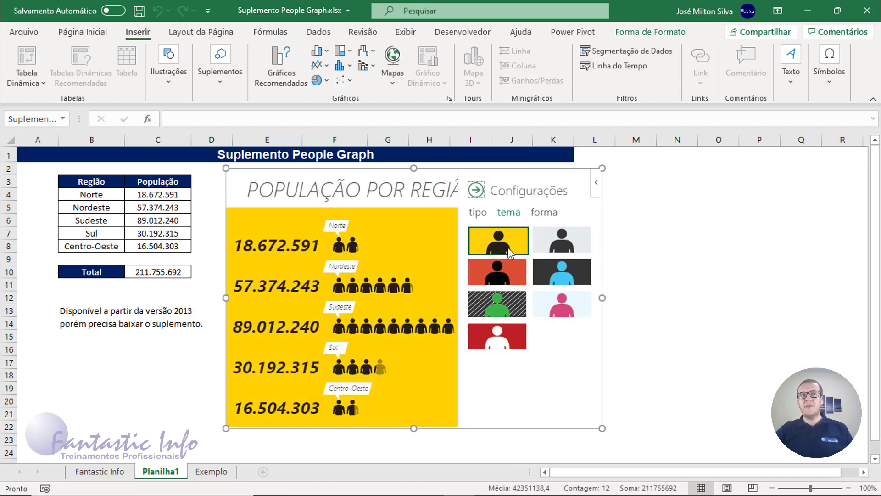
pyautogui.click(544, 212)
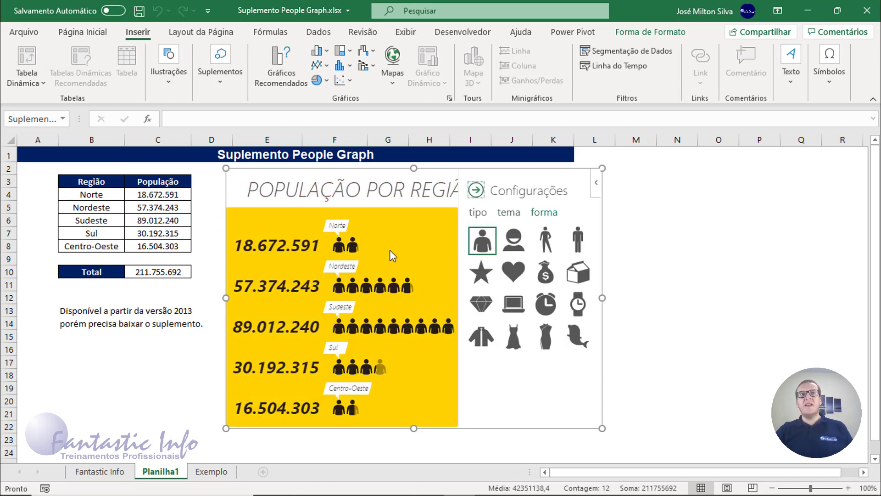
# Try head-and-shoulders and money-bag icons, settling on standing male figures.
pyautogui.click(578, 240)
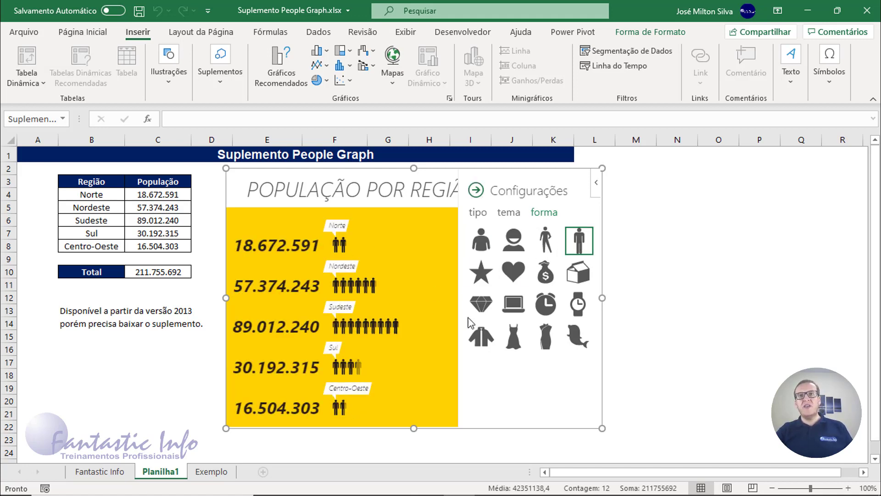
pyautogui.click(515, 240)
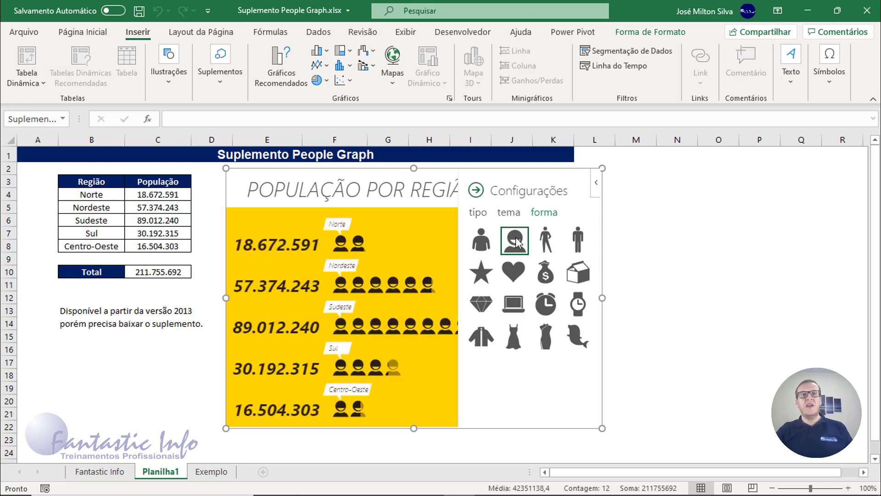
pyautogui.click(552, 281)
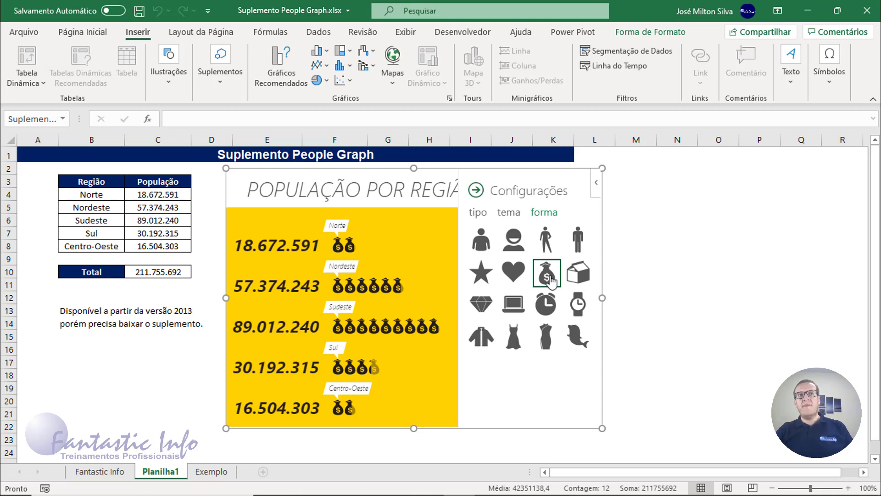
pyautogui.click(576, 248)
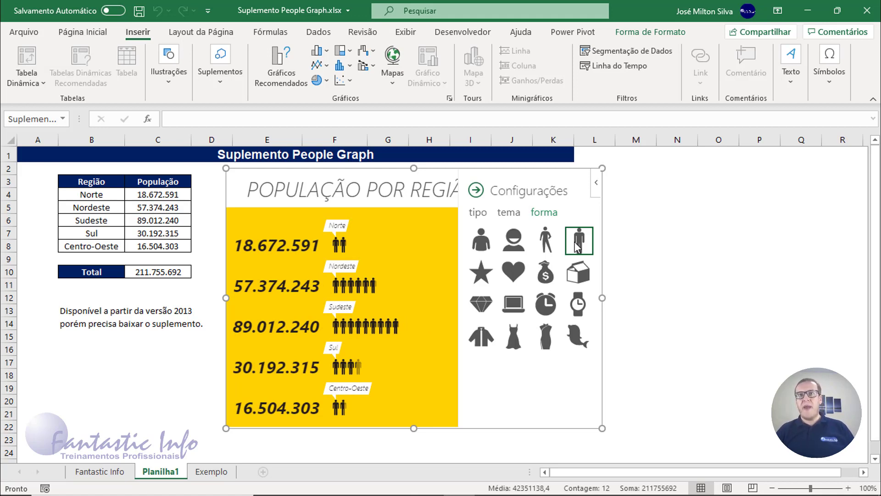
pyautogui.click(654, 209)
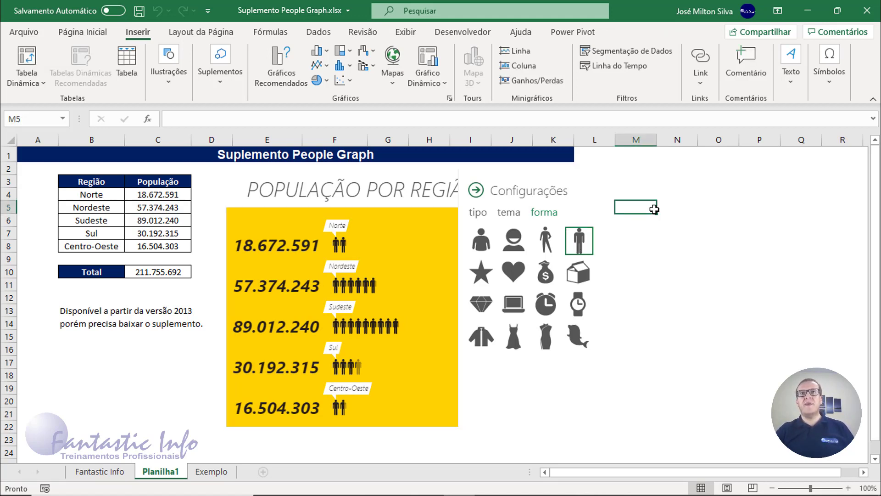
pyautogui.click(441, 243)
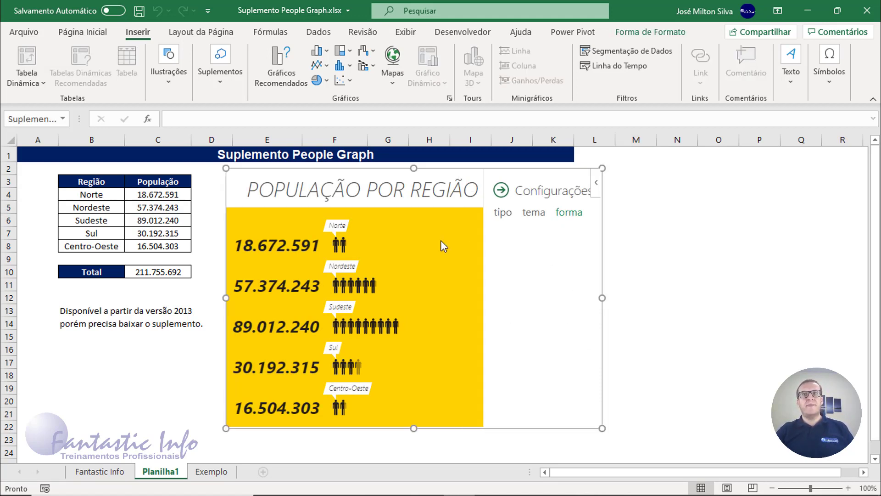
# Switch the figures to head-and-shoulders icons and view the finished yellow graph.
pyautogui.click(632, 224)
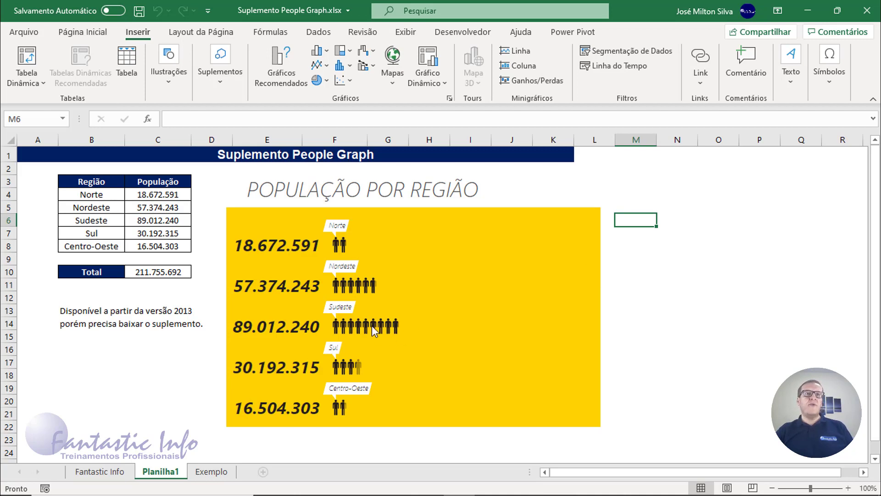
pyautogui.click(469, 257)
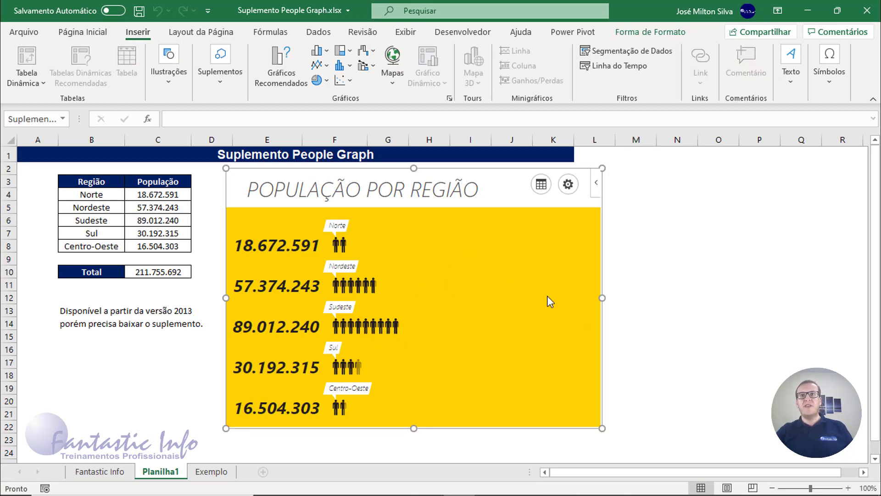
pyautogui.click(568, 184)
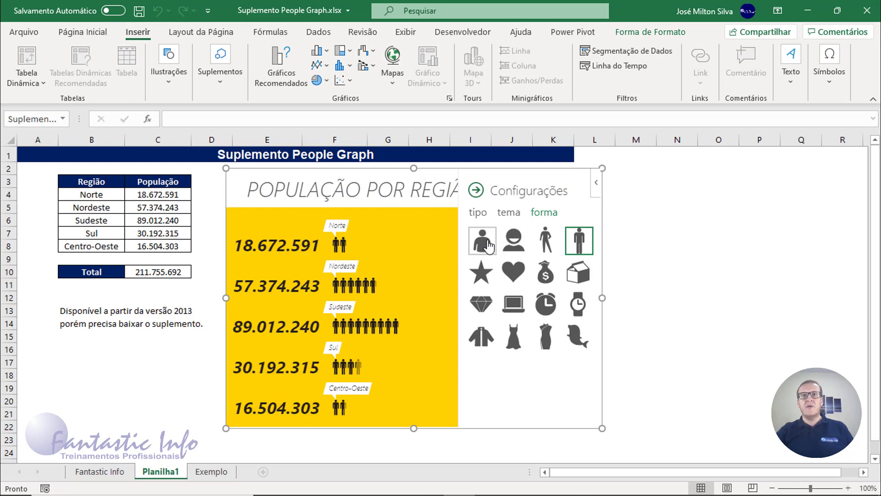
pyautogui.click(488, 244)
pyautogui.click(514, 248)
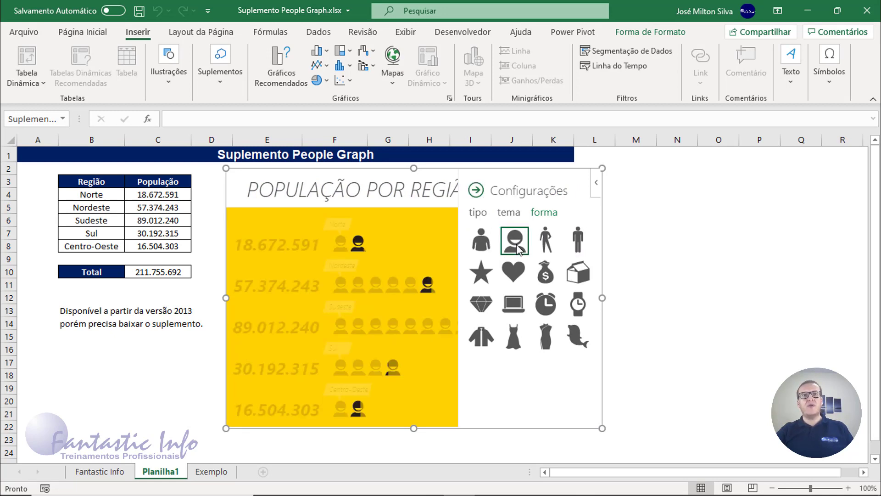
pyautogui.click(436, 227)
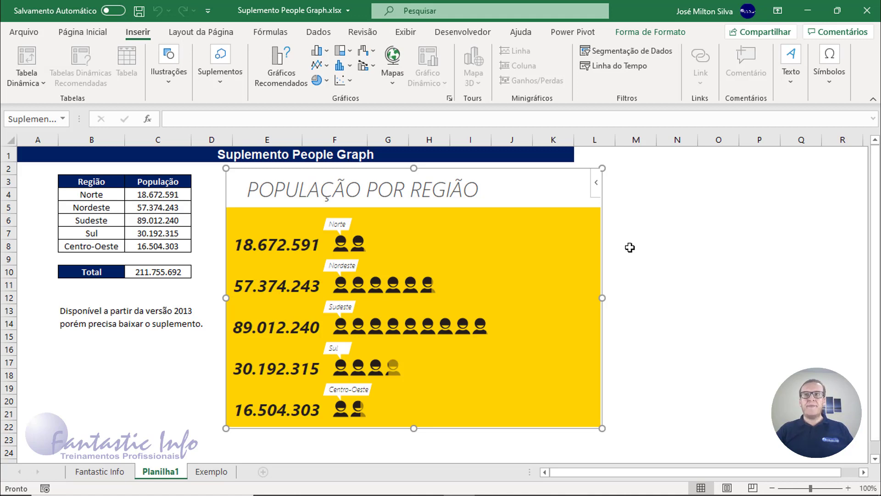
pyautogui.click(630, 247)
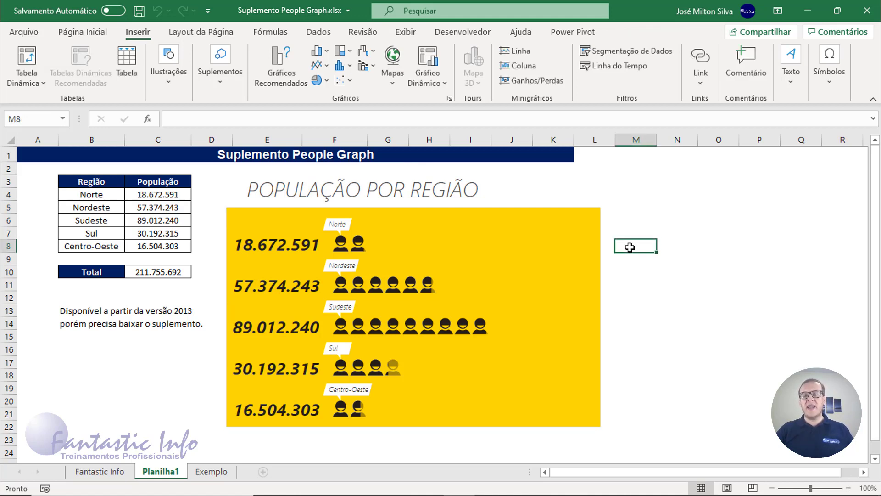